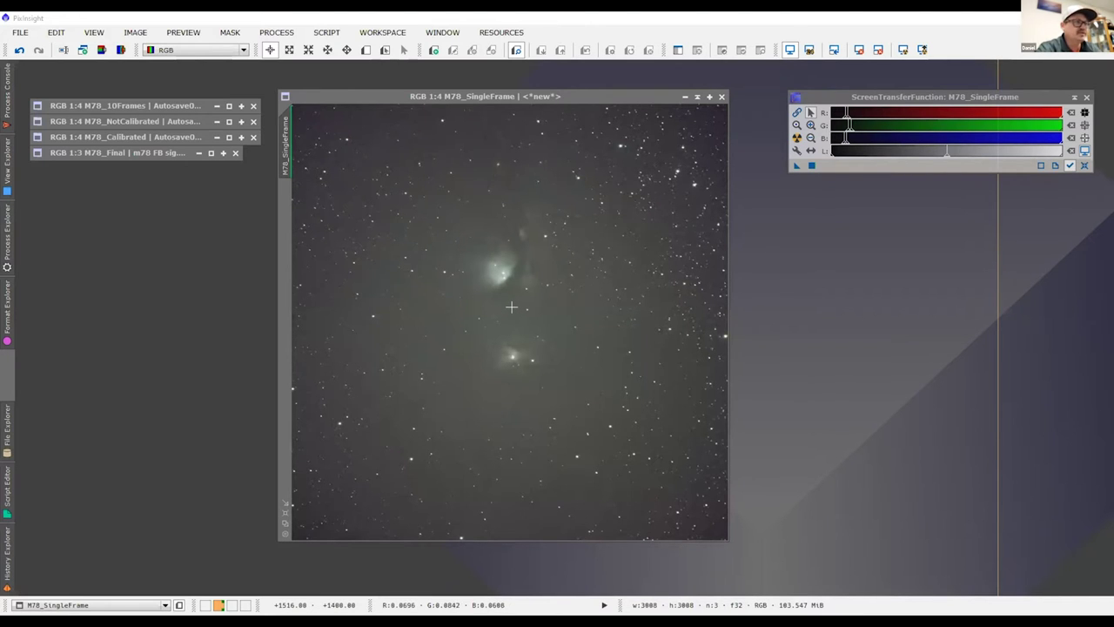
scroll(515, 304, down, 1)
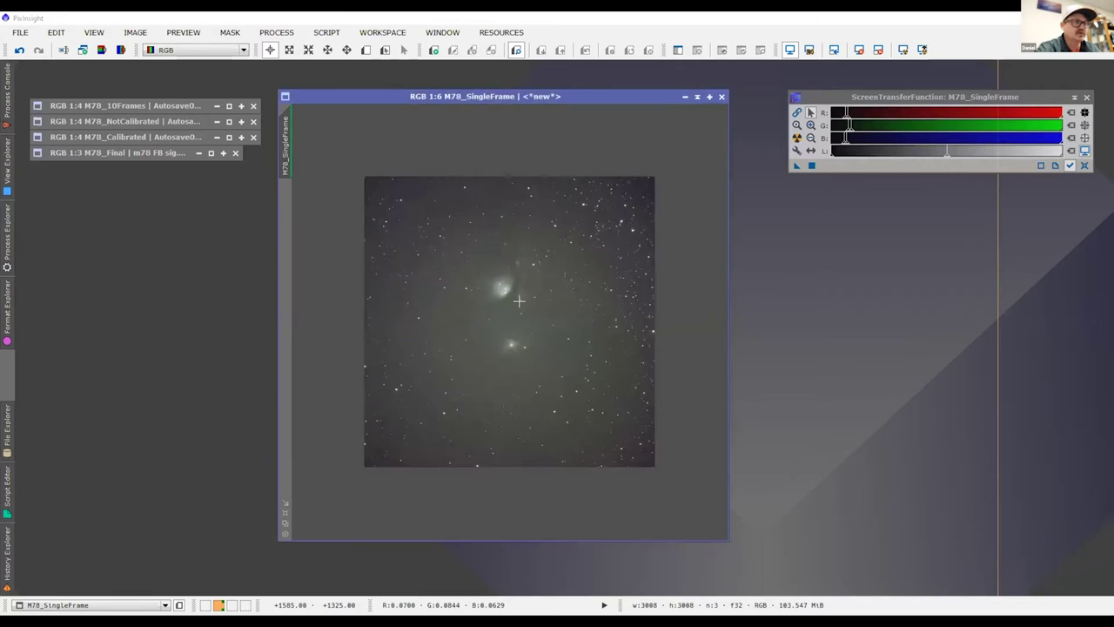
scroll(517, 303, up, 2)
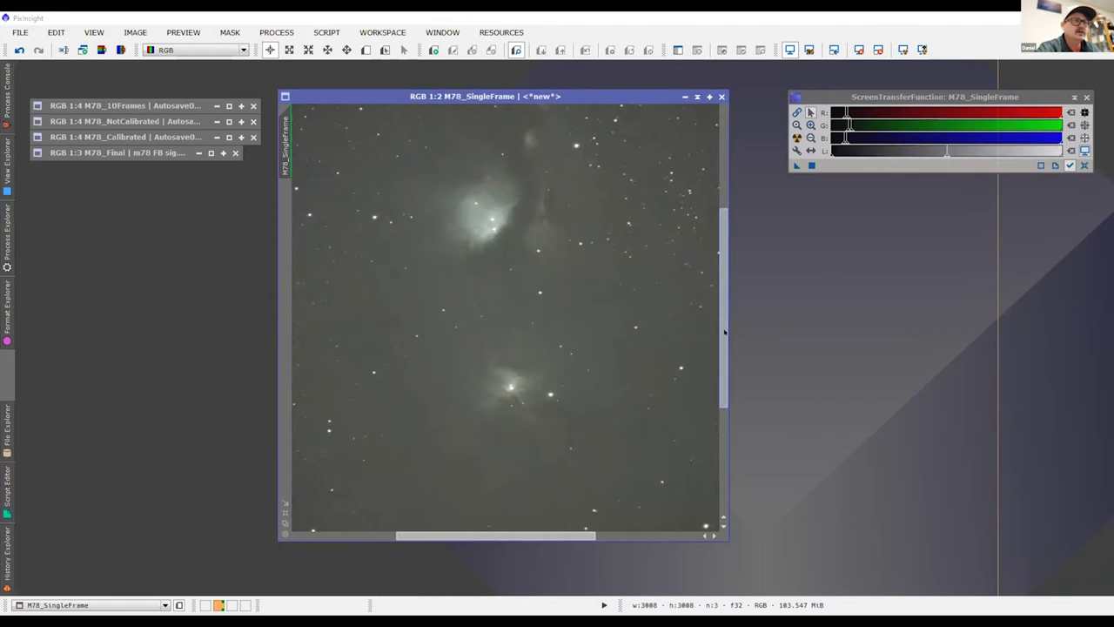
scroll(720, 254, up, 3)
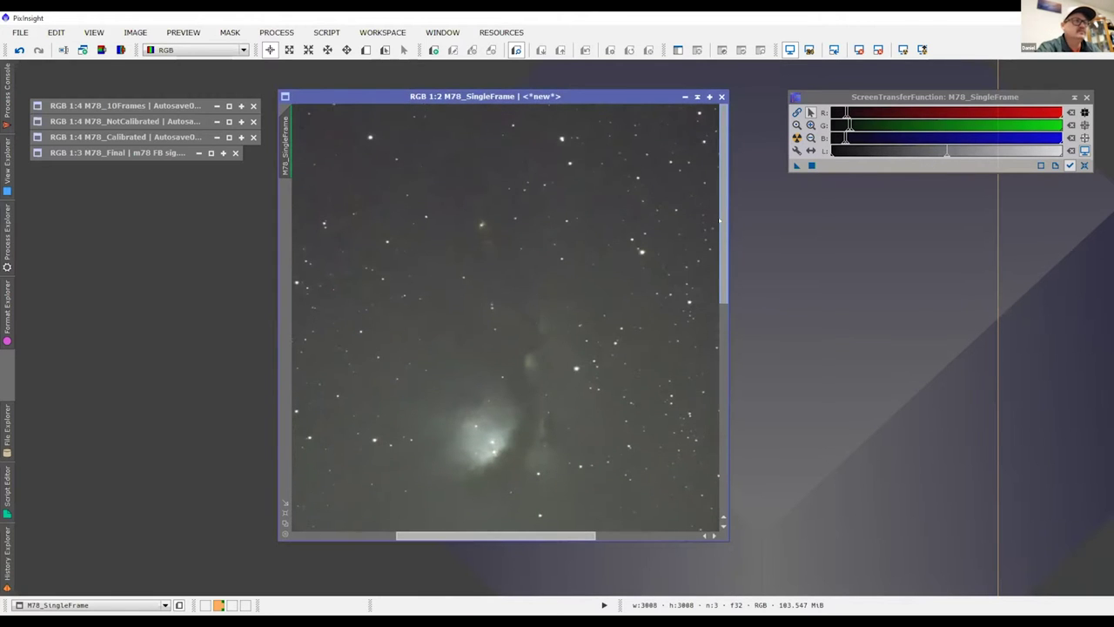
drag(719, 230, 725, 330)
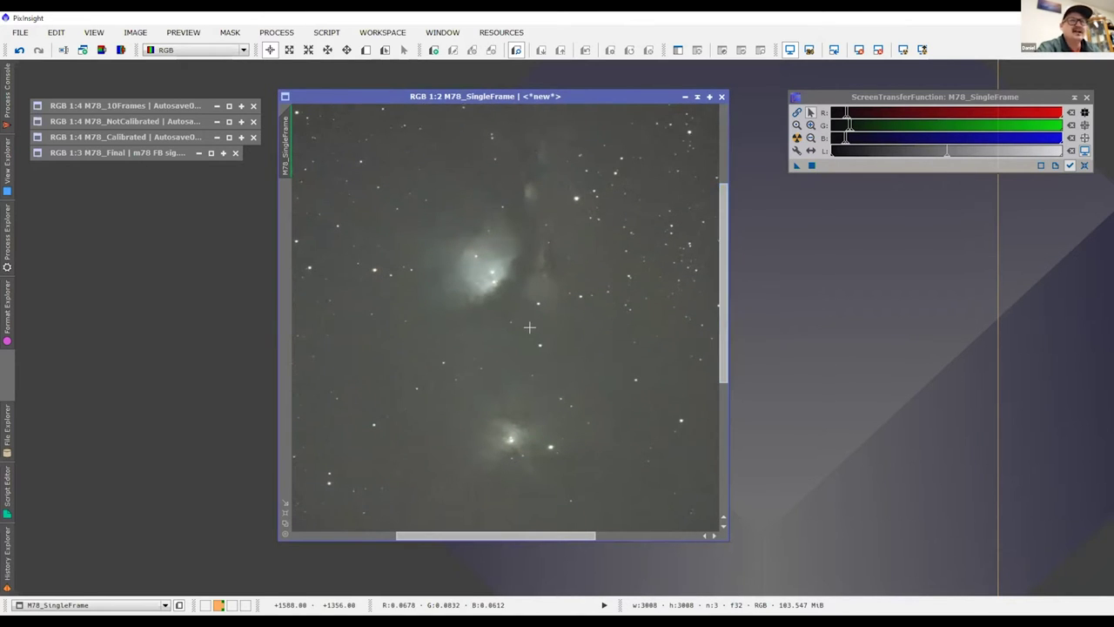
scroll(529, 327, up, 1)
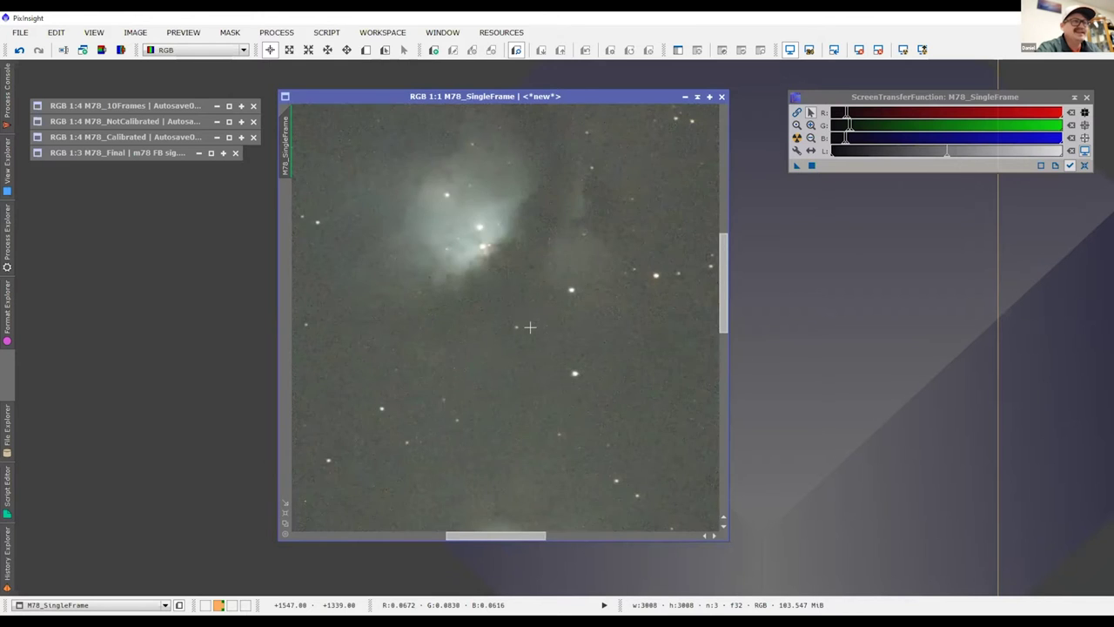
scroll(529, 327, up, 2)
mouse_move(721, 291)
mouse_down()
mouse_move(722, 262)
mouse_move(722, 276)
mouse_up()
drag(505, 536, 493, 536)
scroll(661, 308, down, 4)
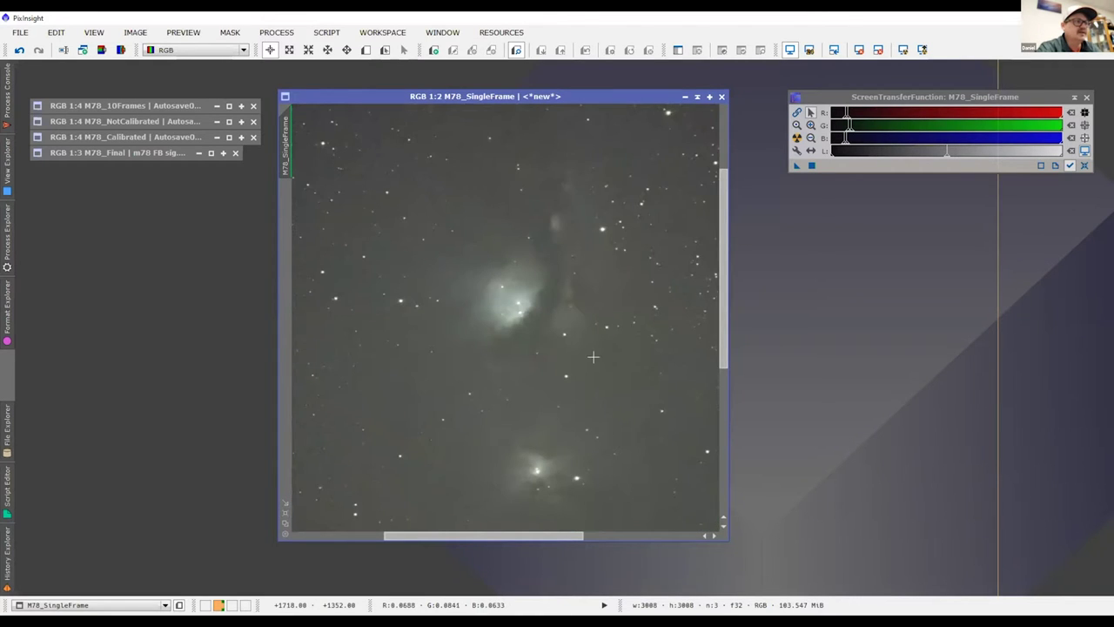
scroll(566, 366, up, 4)
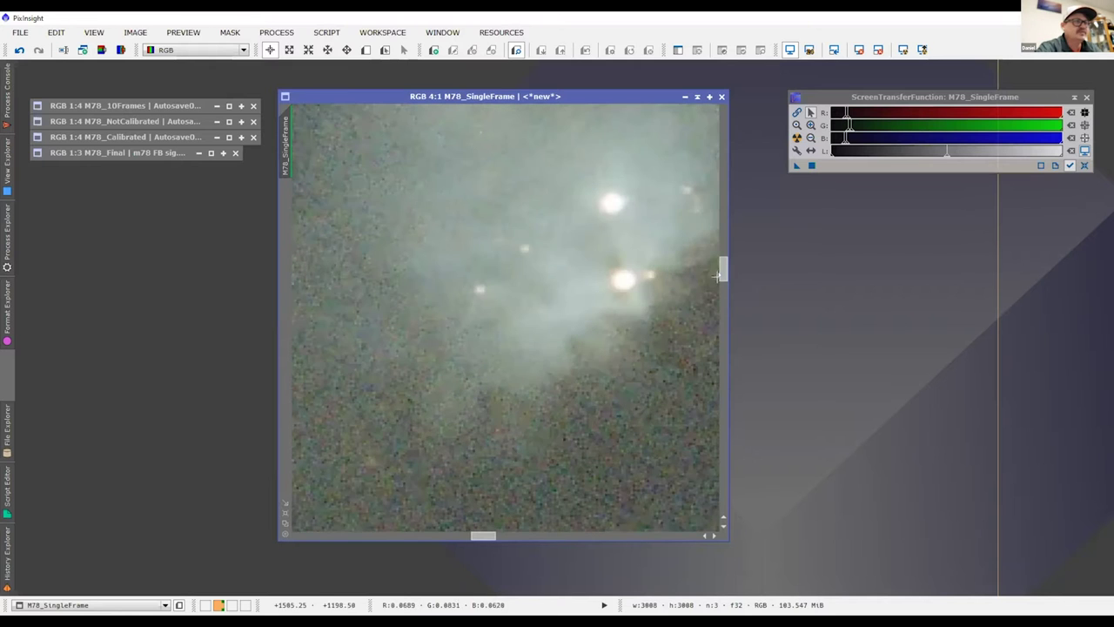
click(724, 294)
scroll(629, 261, up, 1)
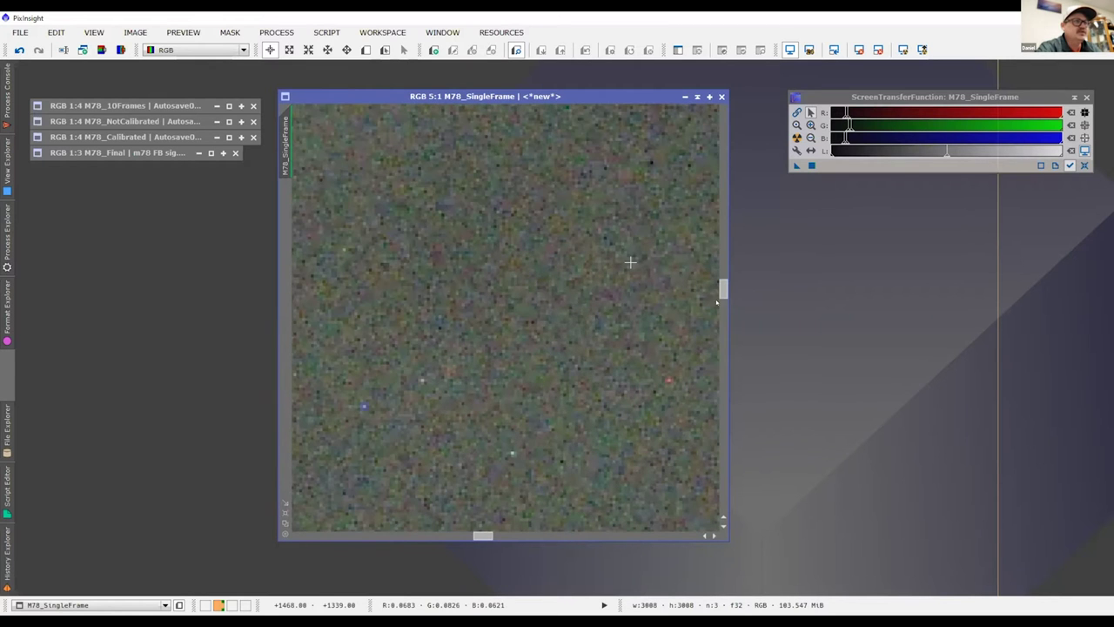
drag(721, 293, 722, 229)
scroll(617, 311, down, 7)
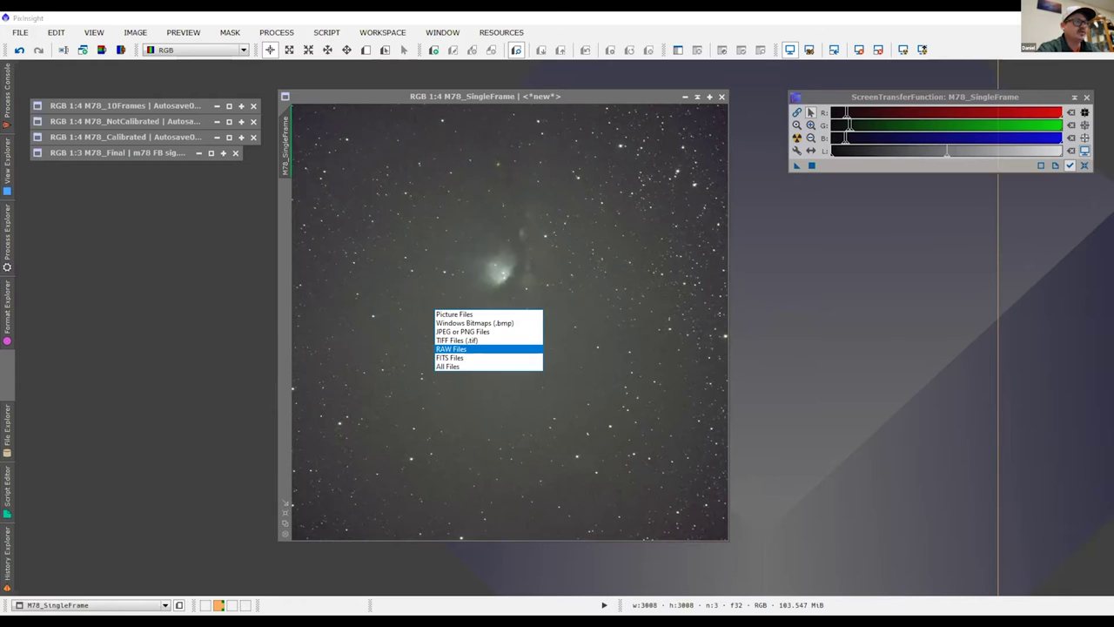
Step: Choose FITS Files as the file type for loading the M78 light frames
key(Down)
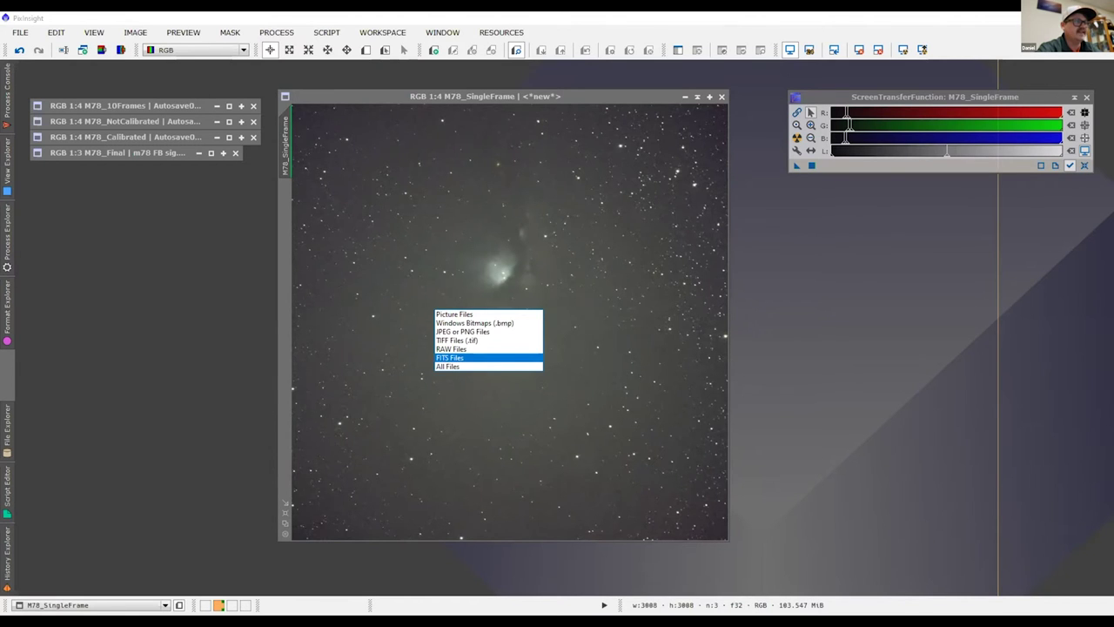
key(Return)
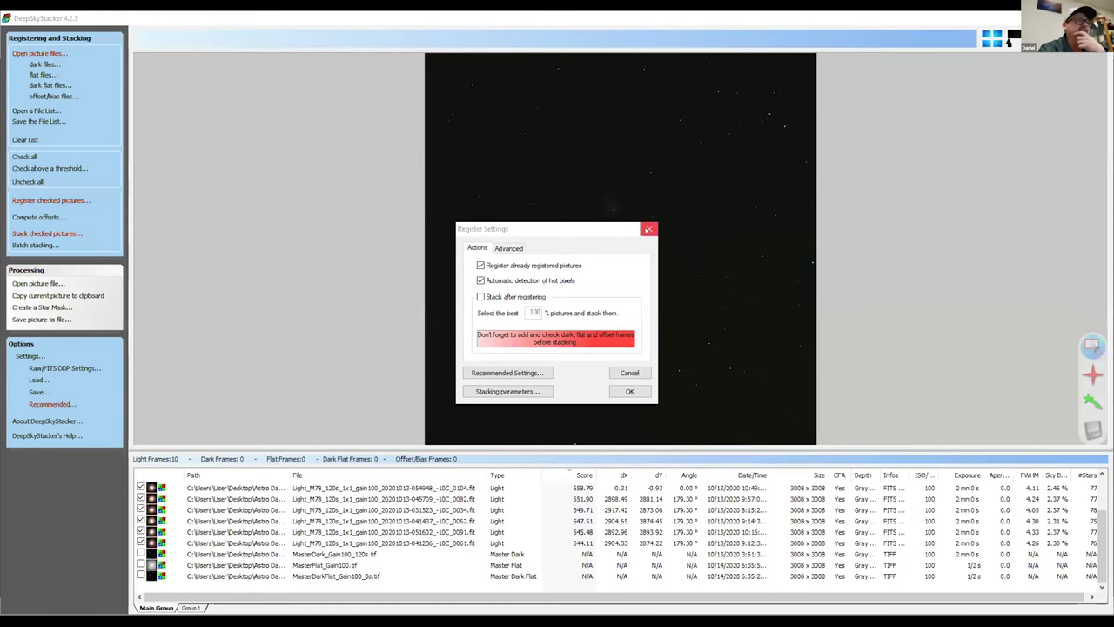
click(648, 228)
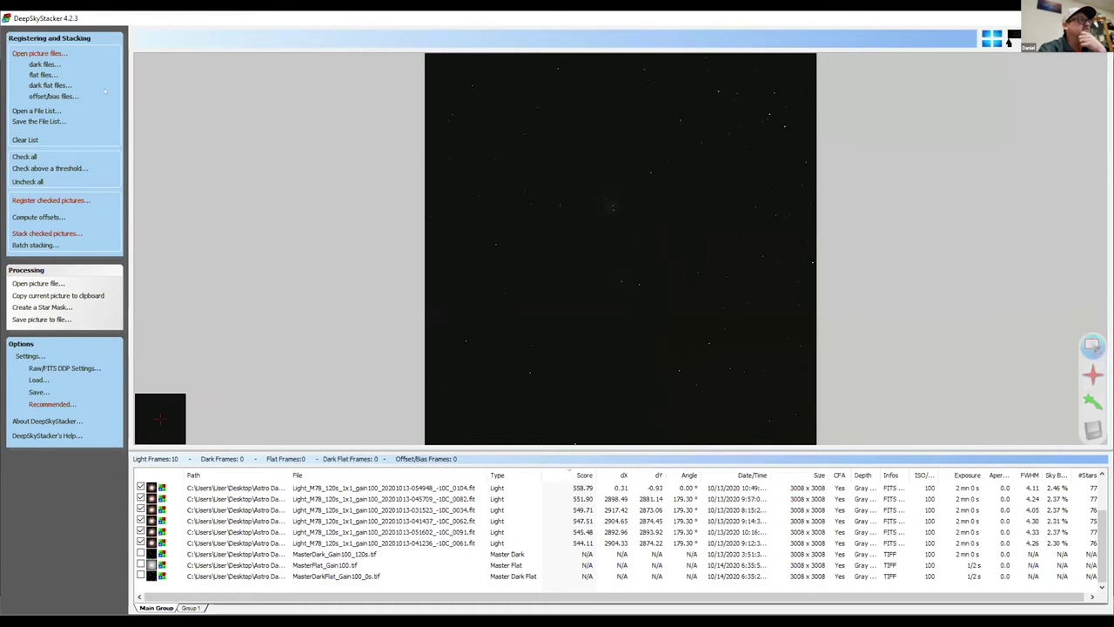
click(39, 53)
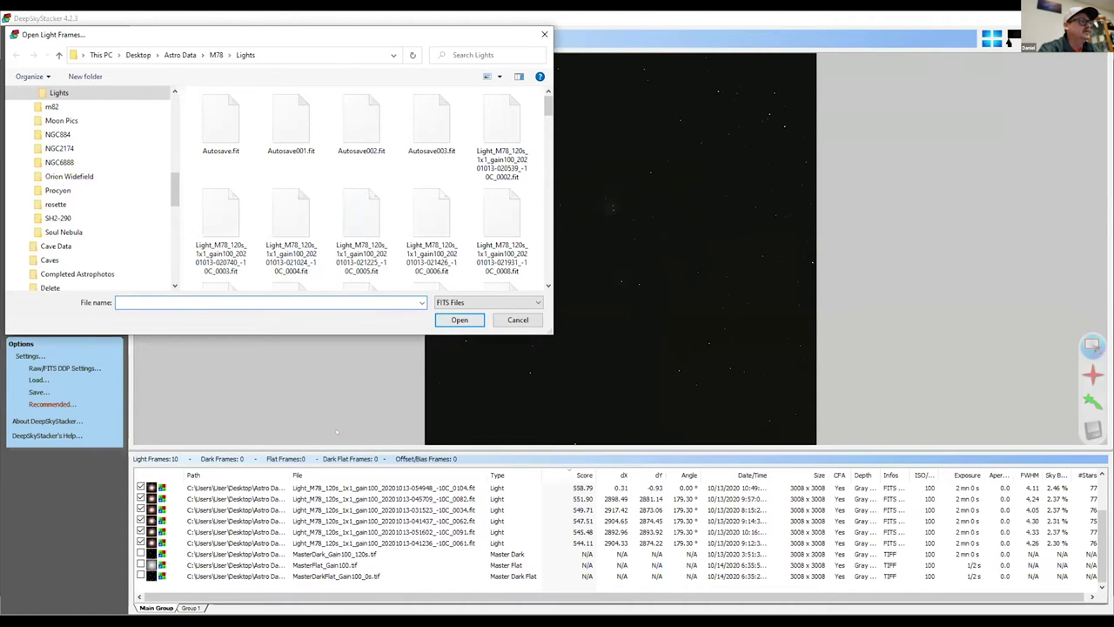
key(Escape)
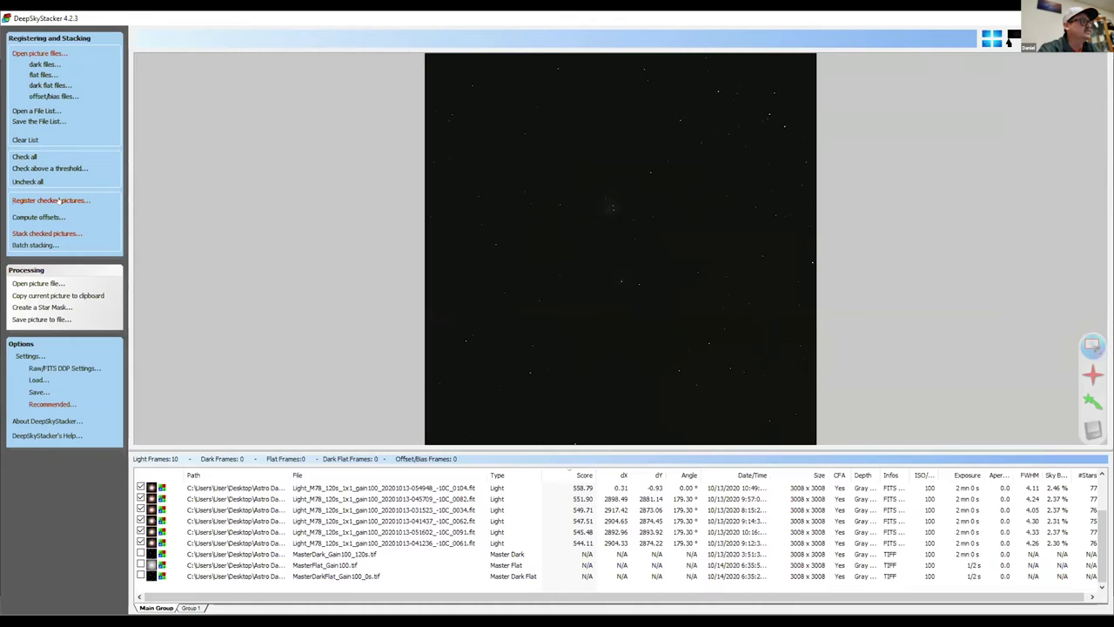
click(33, 201)
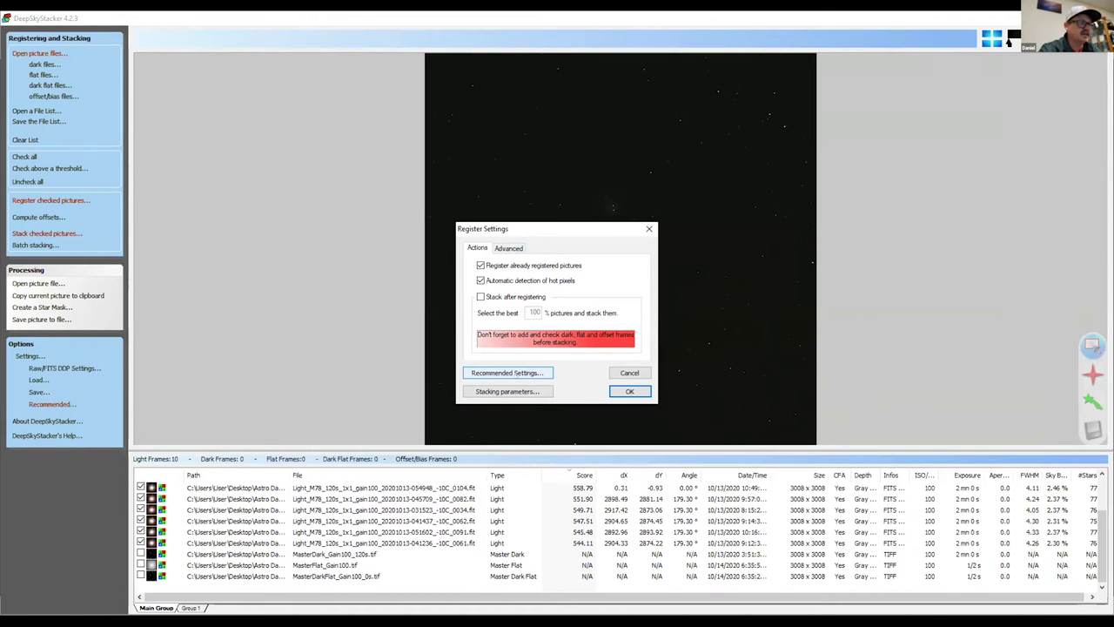
Step: Check the Recommended Settings and star detection options, then register the ten checked M78 frames
click(522, 373)
scroll(525, 315, down, 5)
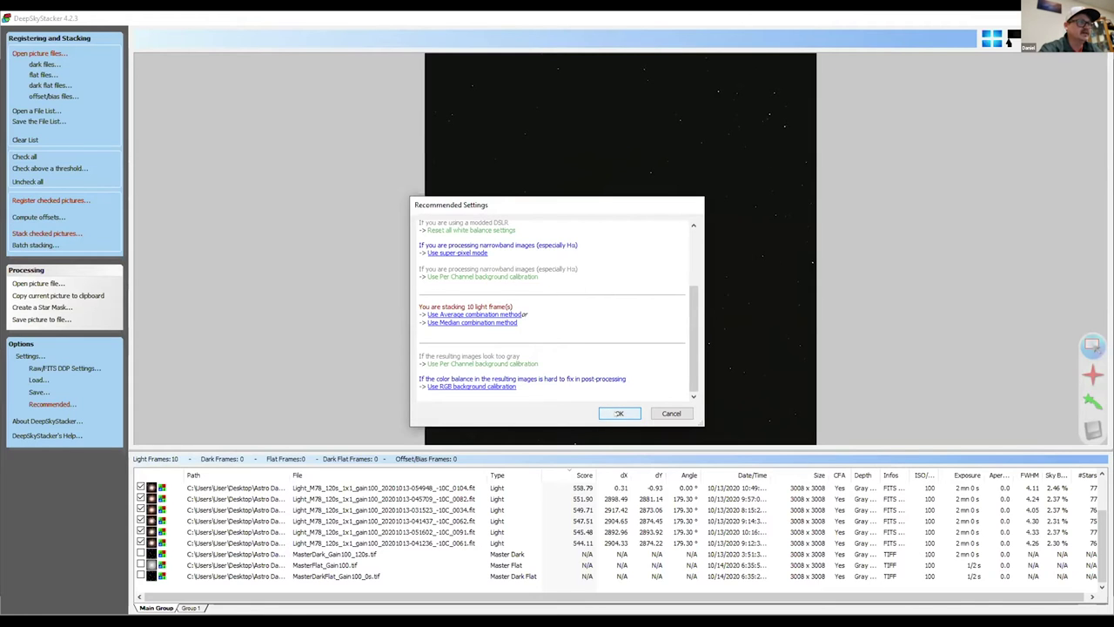
click(618, 413)
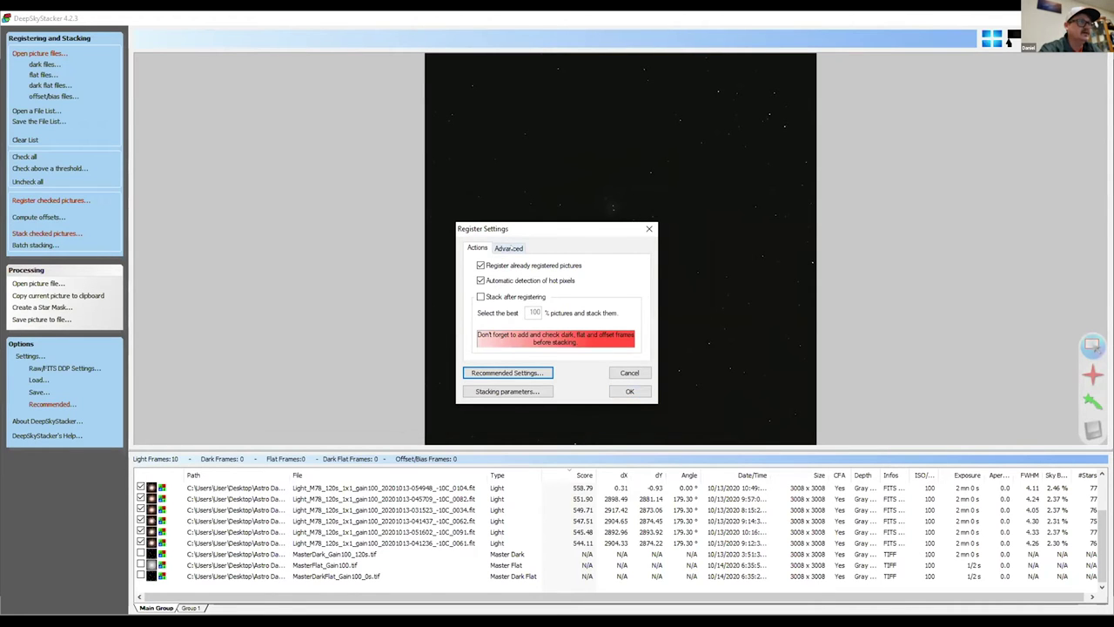
click(509, 248)
click(479, 248)
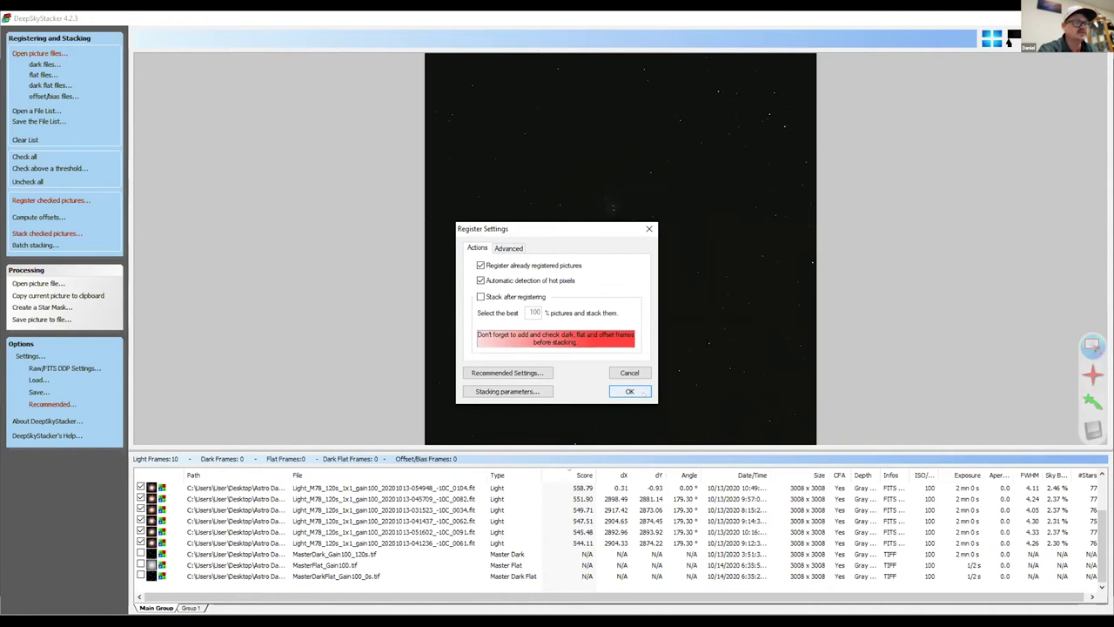
click(630, 390)
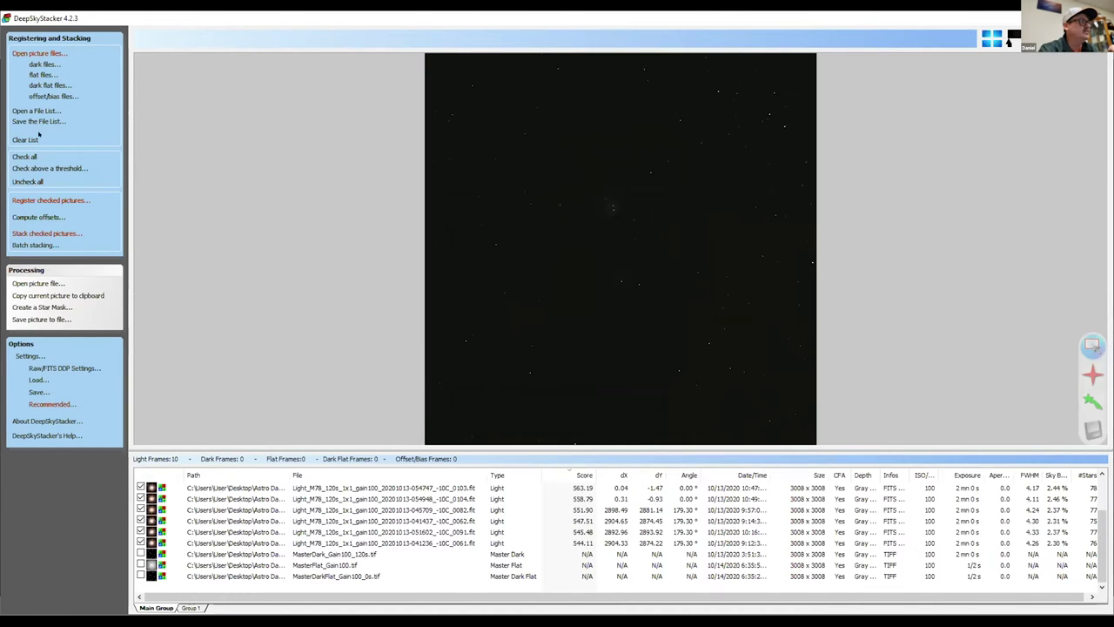
Step: Stack the ten checked M78 light frames with no dark, flat or offset calibration
click(34, 233)
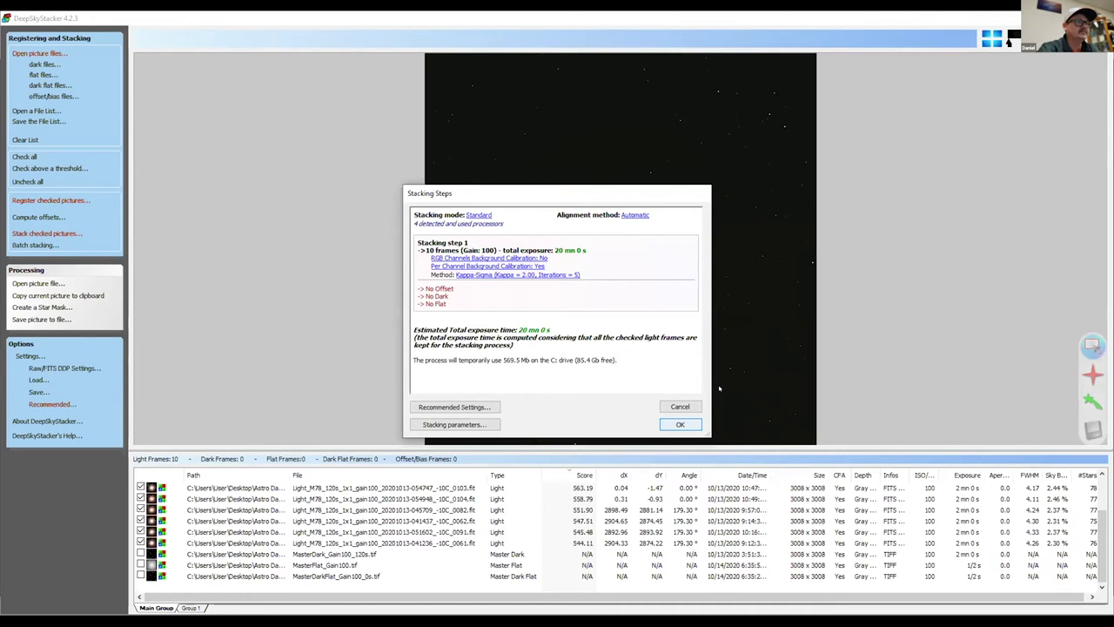
click(681, 424)
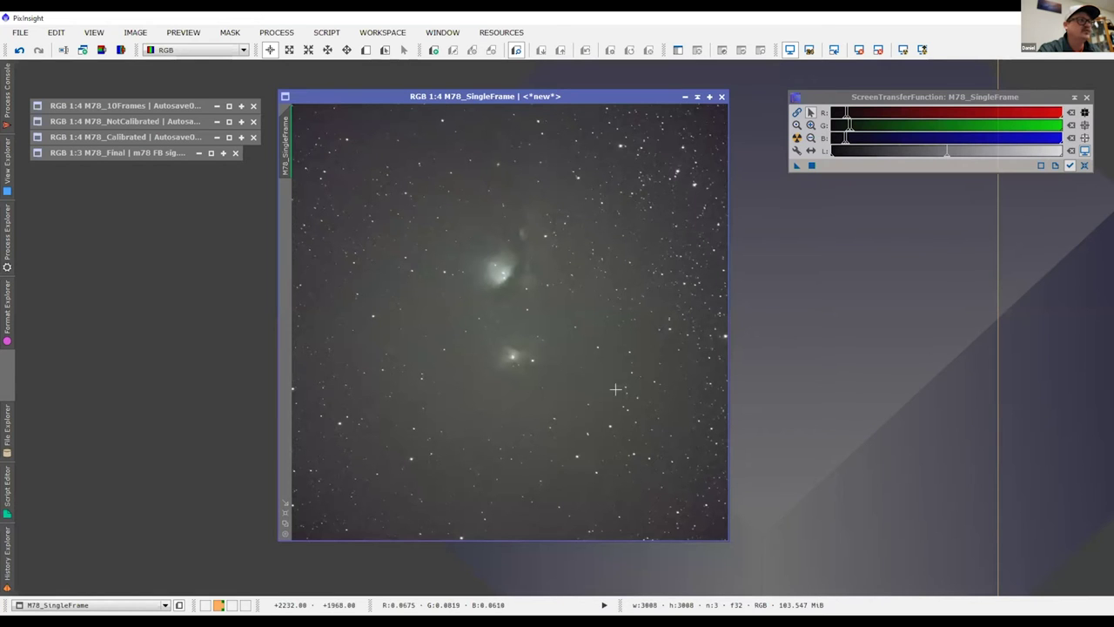
Step: Restore M78_10Frames, pan the nebula into view, and lay it over M78_SingleFrame
double_click(161, 105)
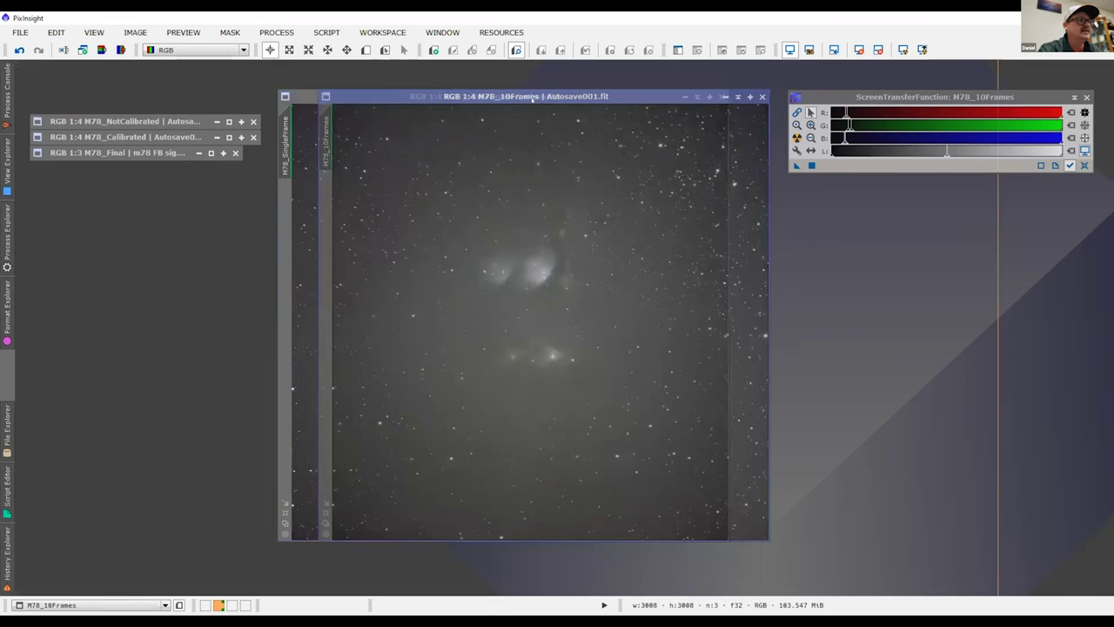
drag(532, 99, 552, 98)
scroll(582, 311, up, 4)
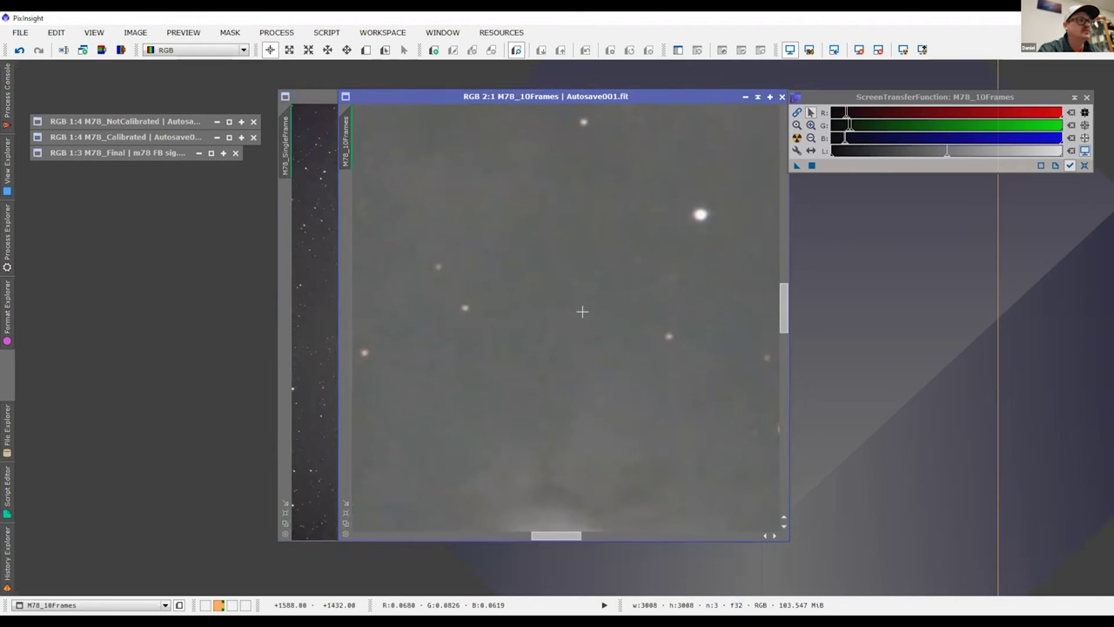
scroll(582, 311, down, 1)
key(space)
drag(580, 278, 577, 440)
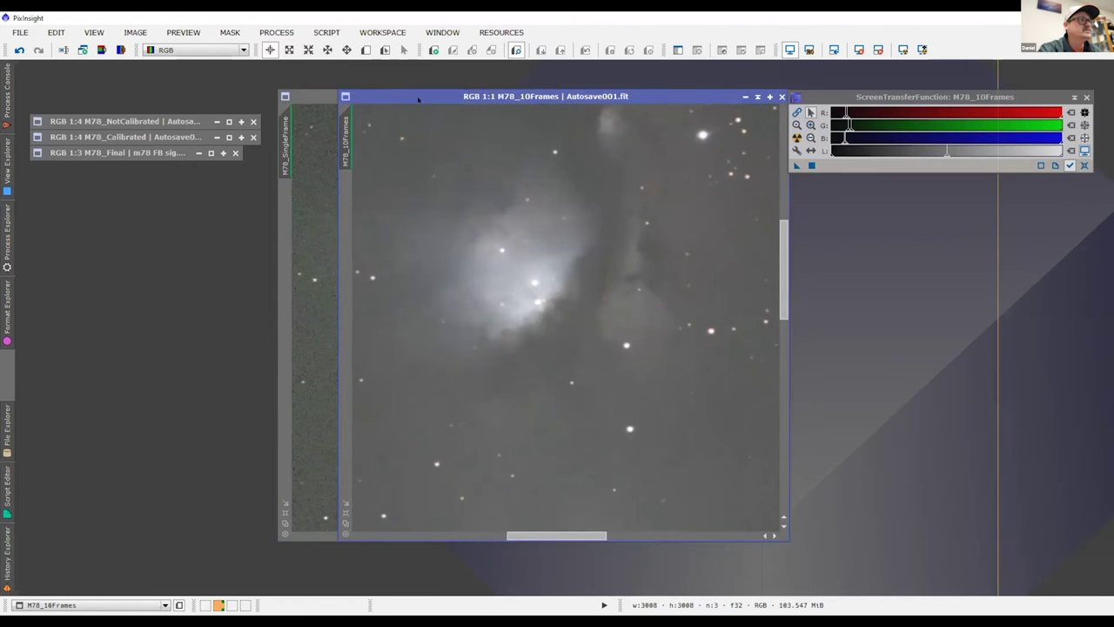
drag(346, 148, 285, 148)
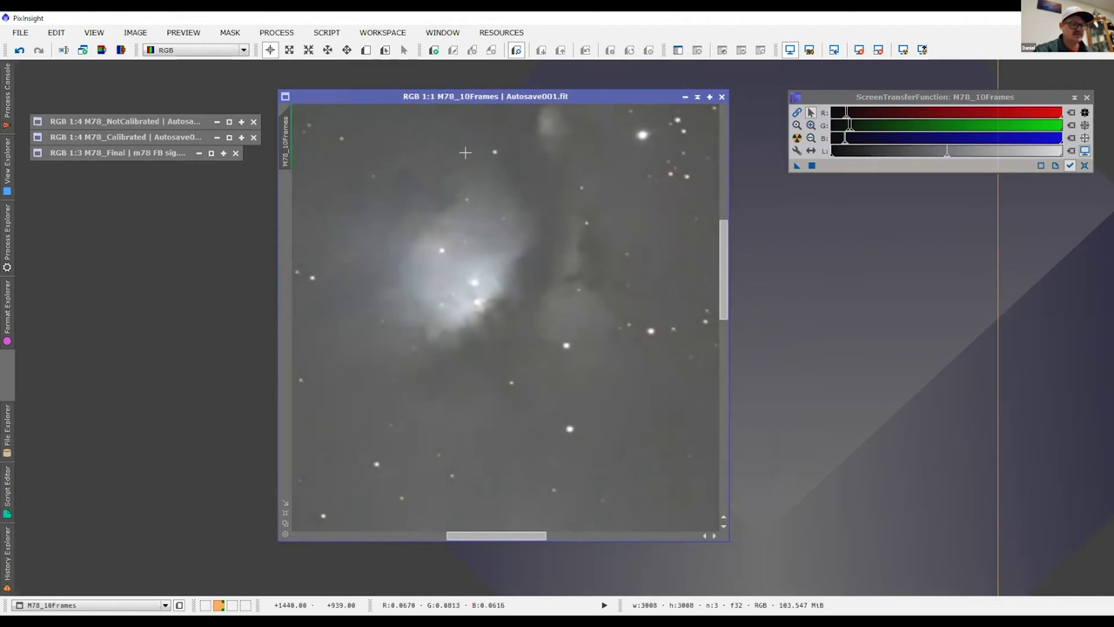
Step: Flip repeatedly between M78_10Frames and M78_SingleFrame with Ctrl+Tab to compare noise
key(ctrl+Tab)
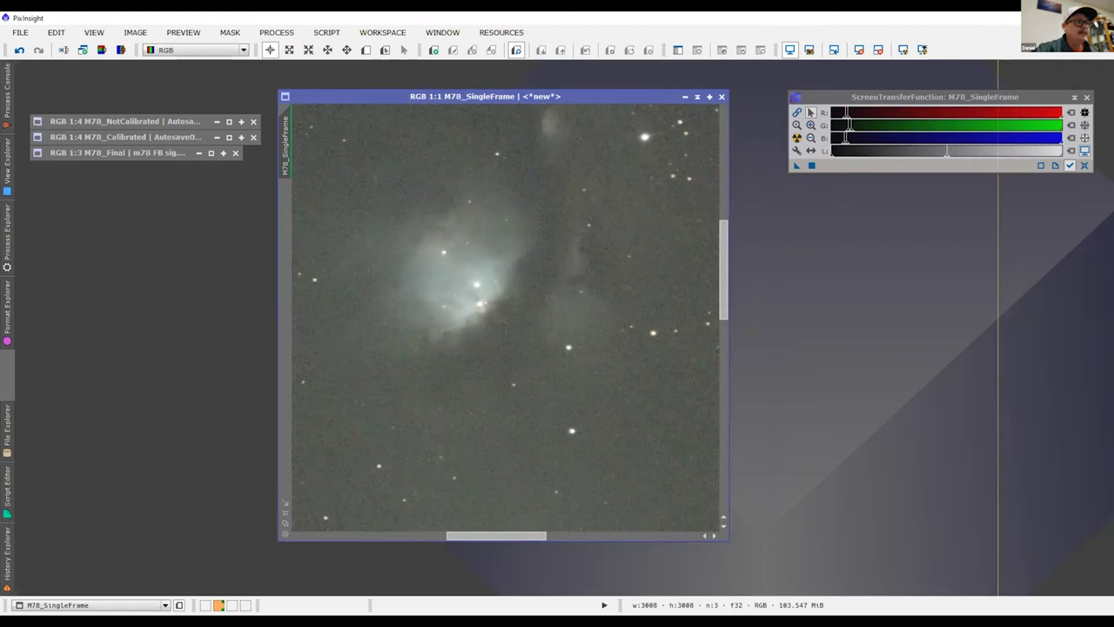
key(ctrl+Tab)
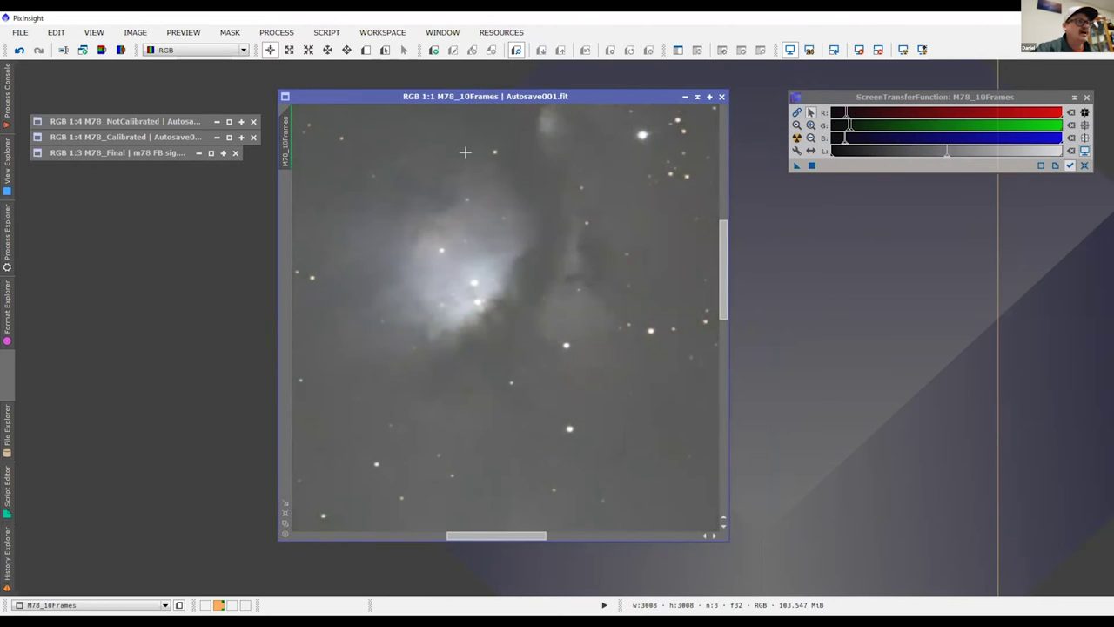
key(ctrl+Tab)
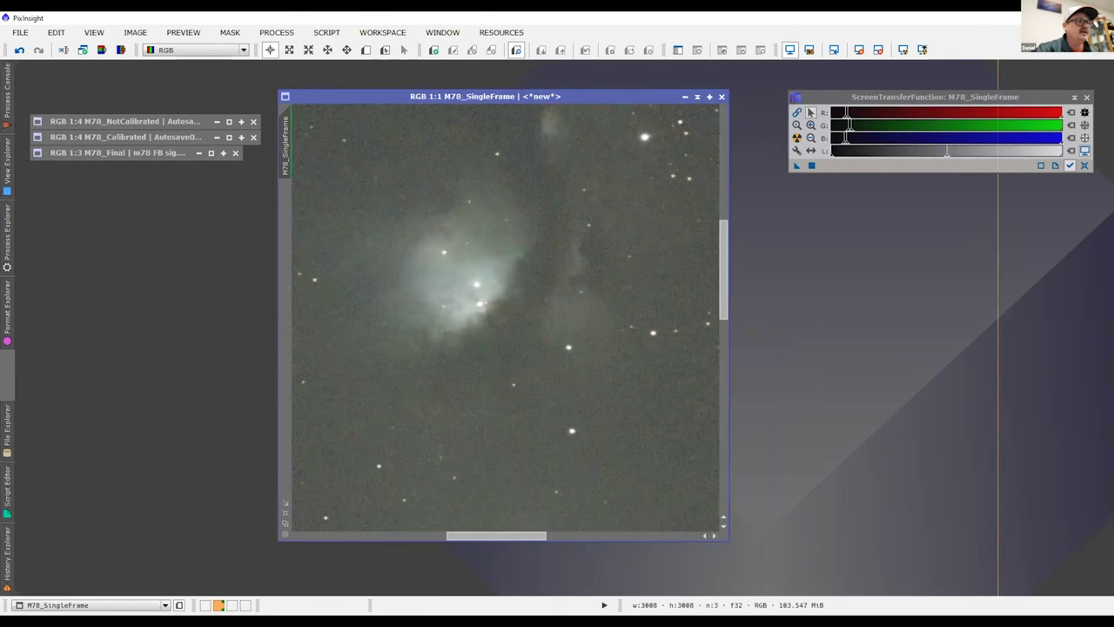
key(ctrl+Tab)
key(ctrl+Tab)
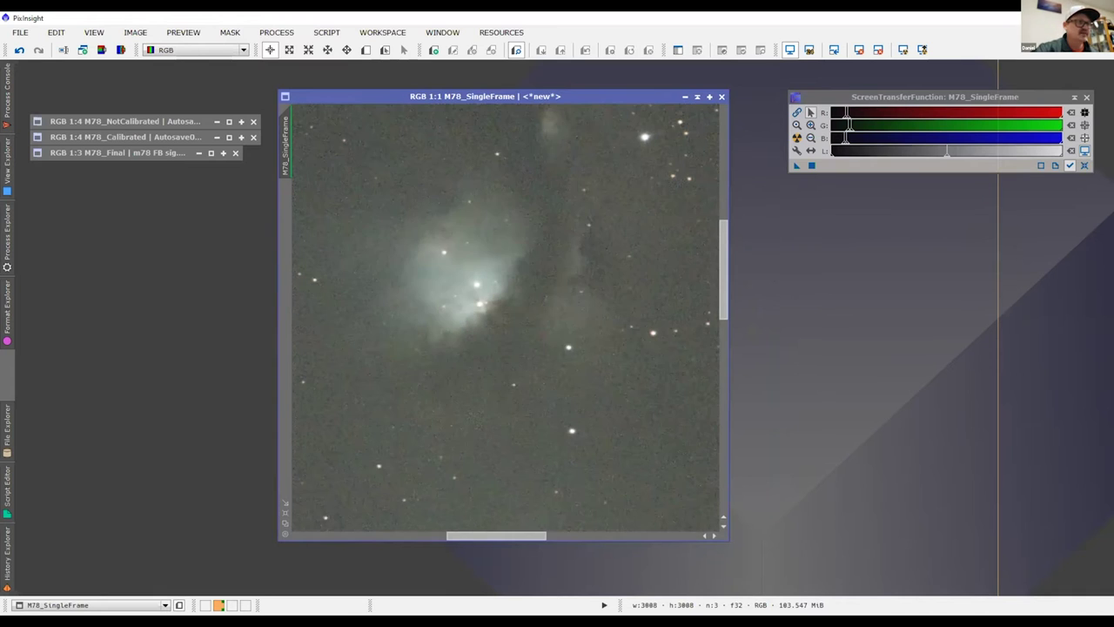
key(ctrl+Tab)
key(ctrl+Tab)
key(ctrl+Tab)
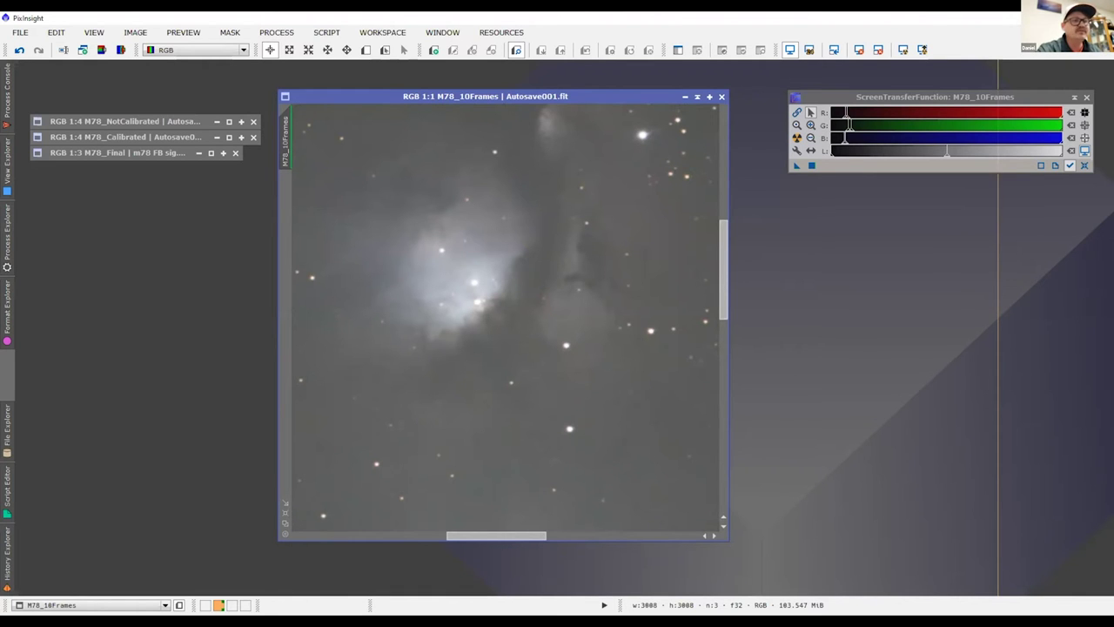
Step: Zoom the M78_10Frames view out from 1:1 to 1:4 to show the whole star field
scroll(590, 372, down, 3)
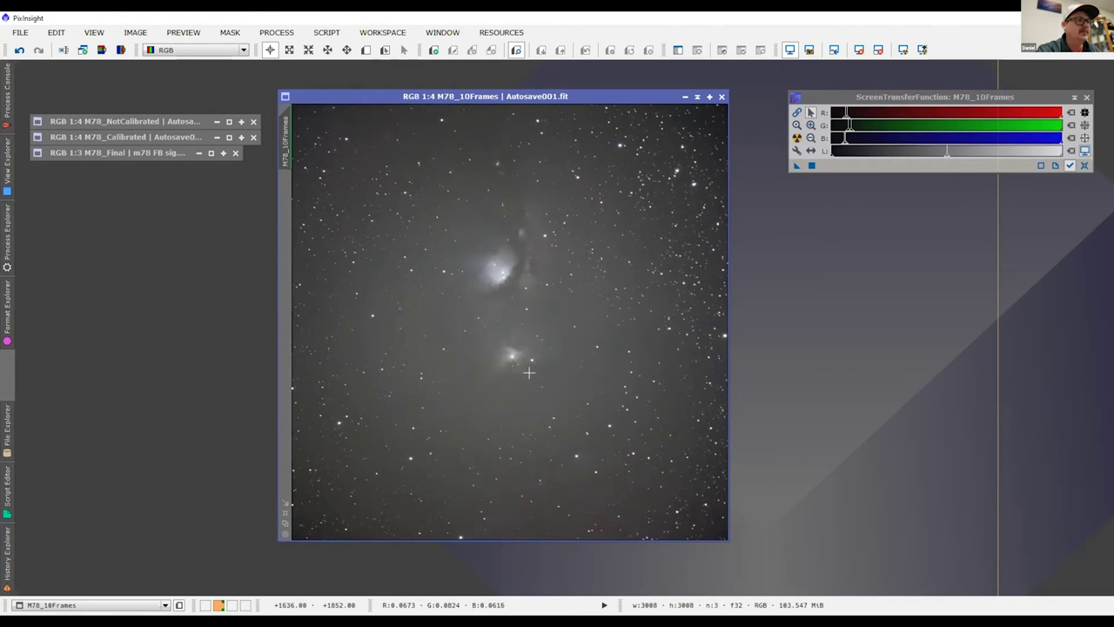
scroll(529, 373, up, 2)
scroll(530, 371, down, 1)
scroll(531, 370, down, 1)
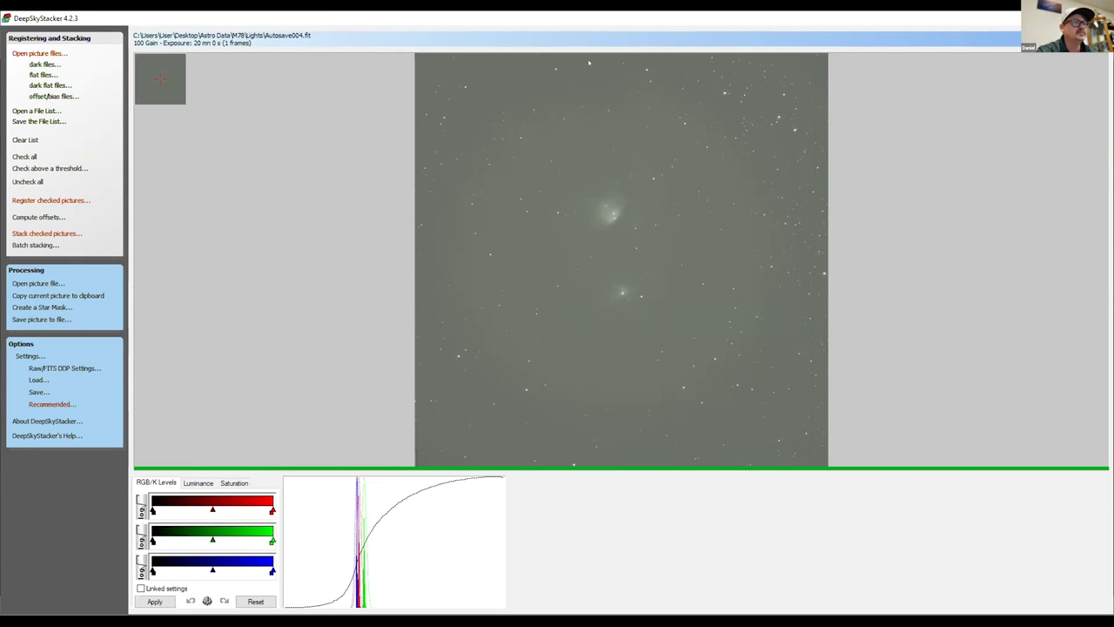
Step: Back in PixInsight, zoom M78_SingleFrame out to 1:4, then flip to M78_10Frames
key(alt+Tab)
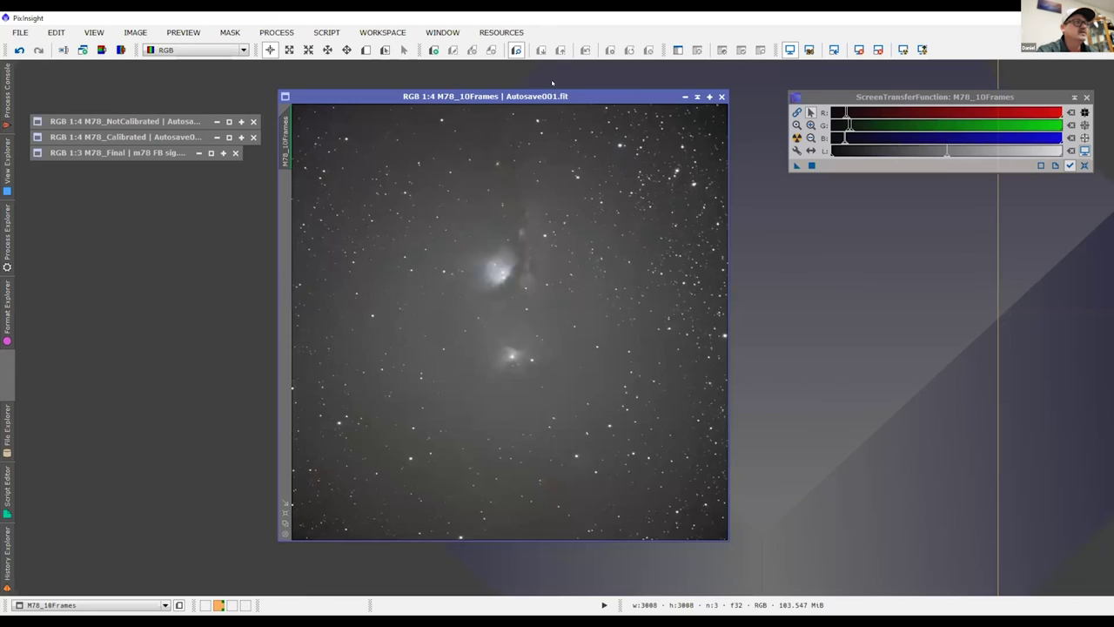
key(ctrl+Tab)
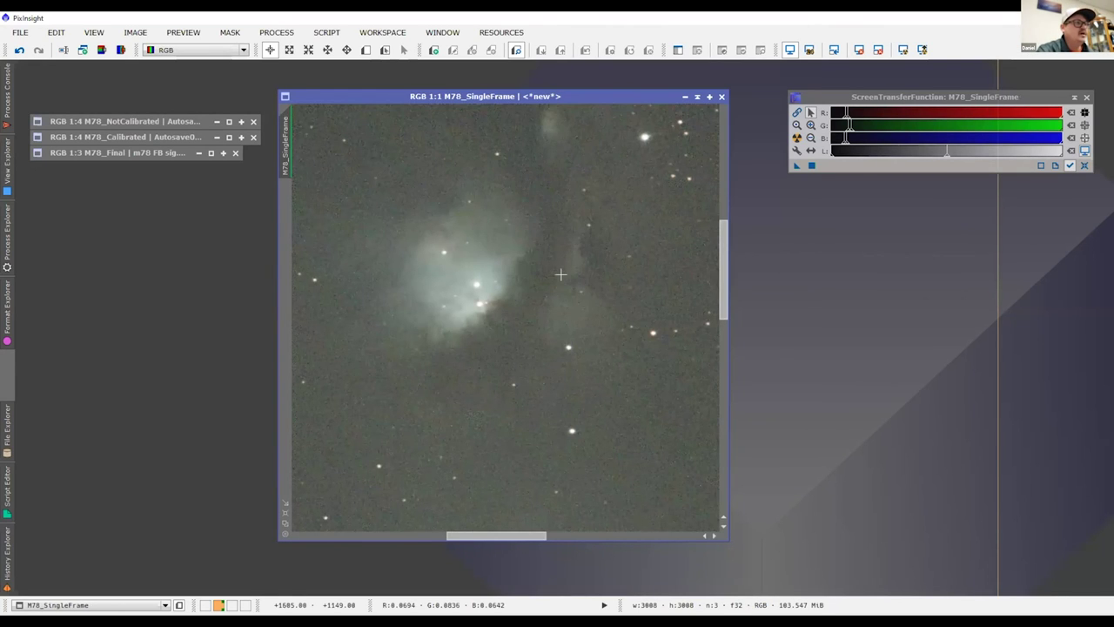
scroll(550, 201, down, 3)
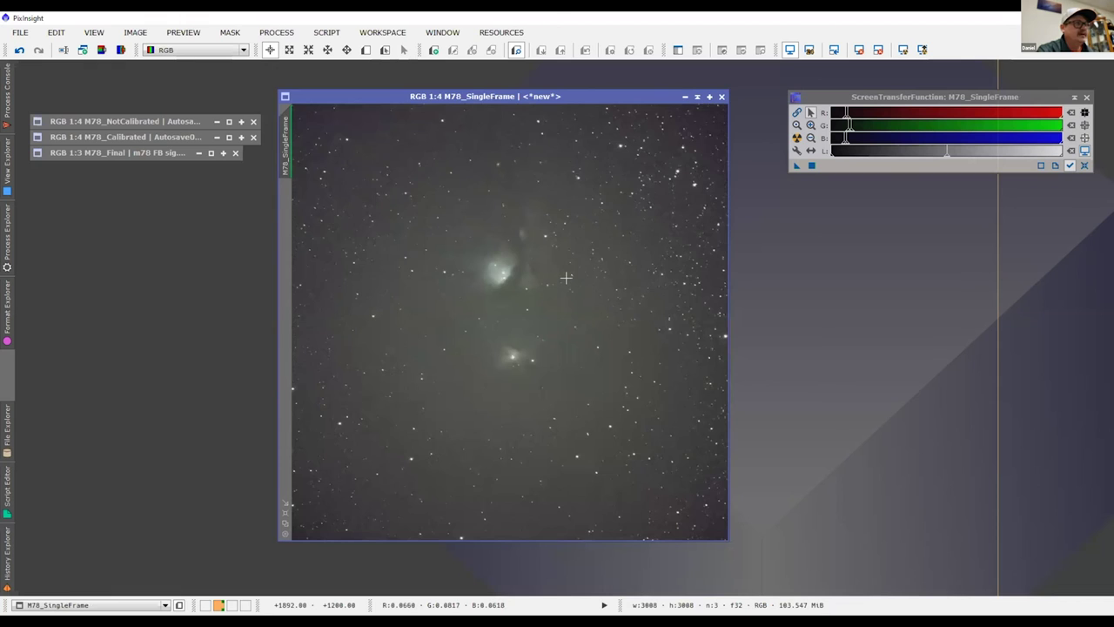
key(ctrl+Tab)
key(ctrl+Tab)
key(ctrl+Tab)
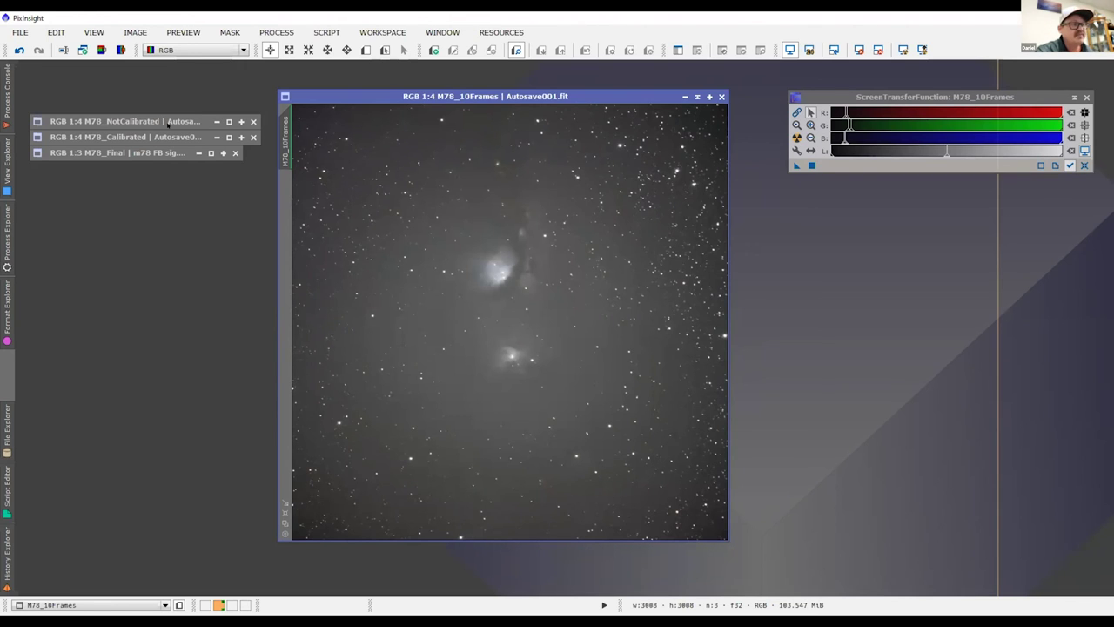
Step: Restore M78_NotCalibrated over the 10-frame stack, zoom to 2:1, then back to 1:4
double_click(167, 123)
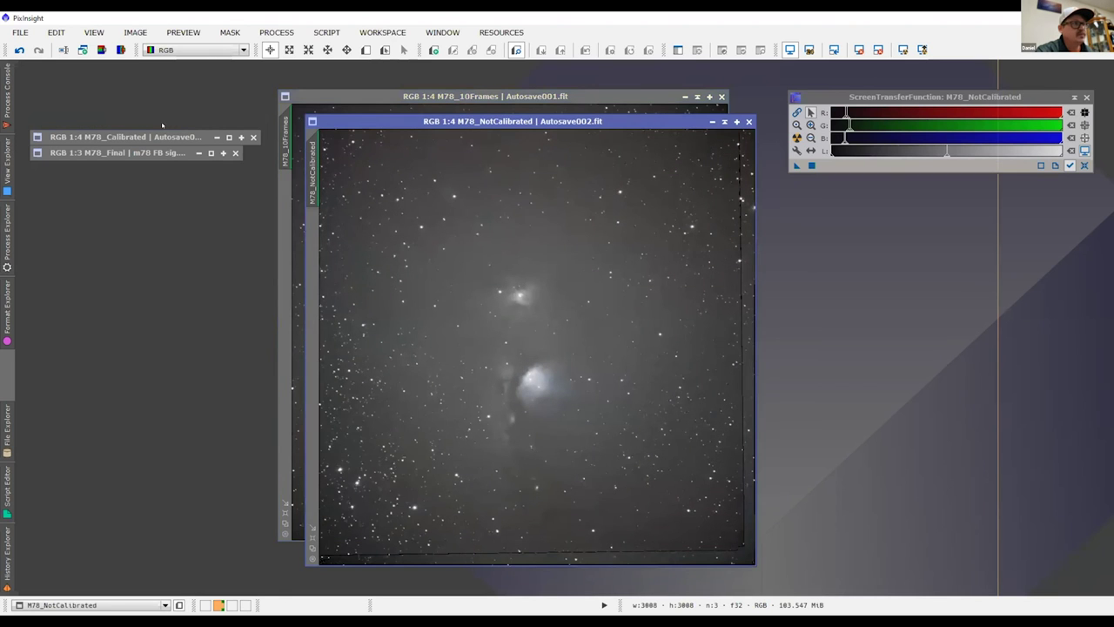
drag(505, 121, 477, 97)
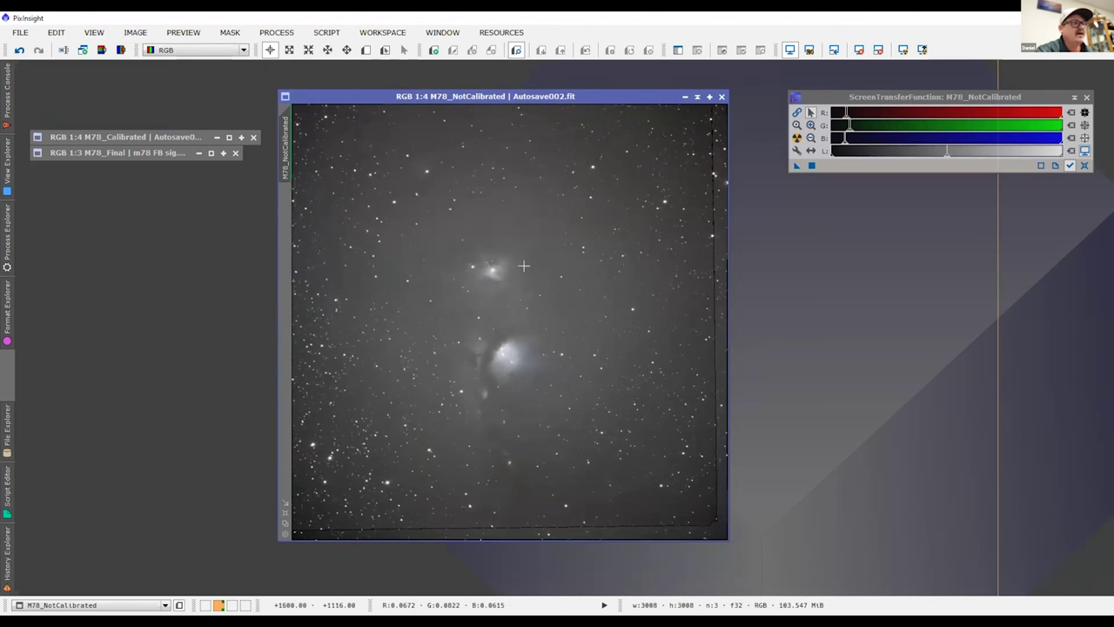
scroll(513, 283, up, 4)
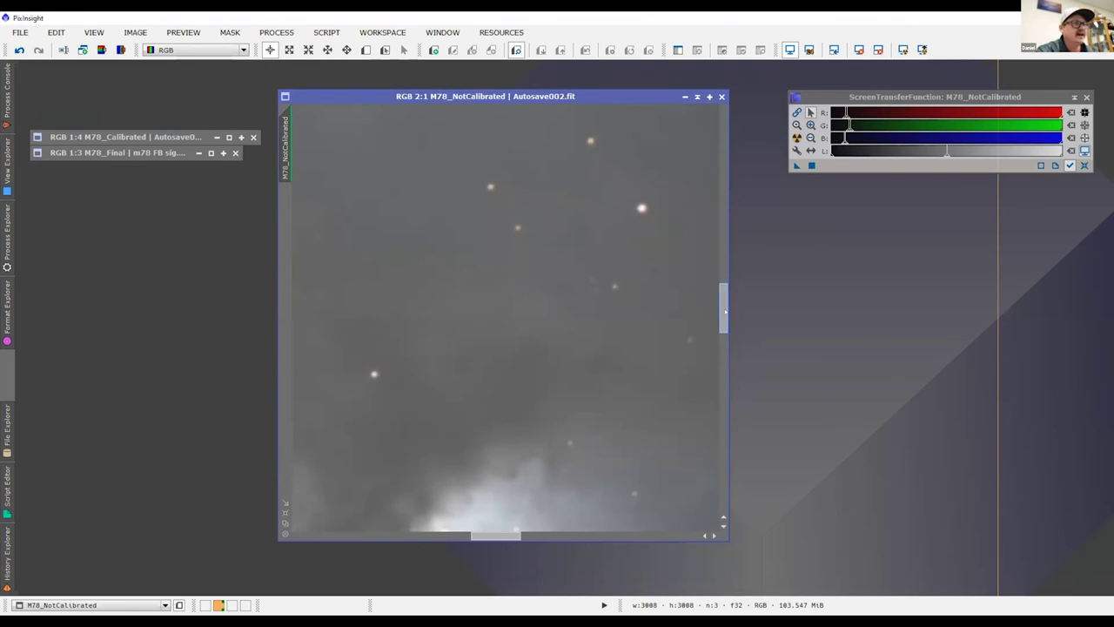
mouse_move(724, 319)
mouse_down()
mouse_move(724, 375)
mouse_move(725, 314)
mouse_up()
scroll(544, 281, down, 3)
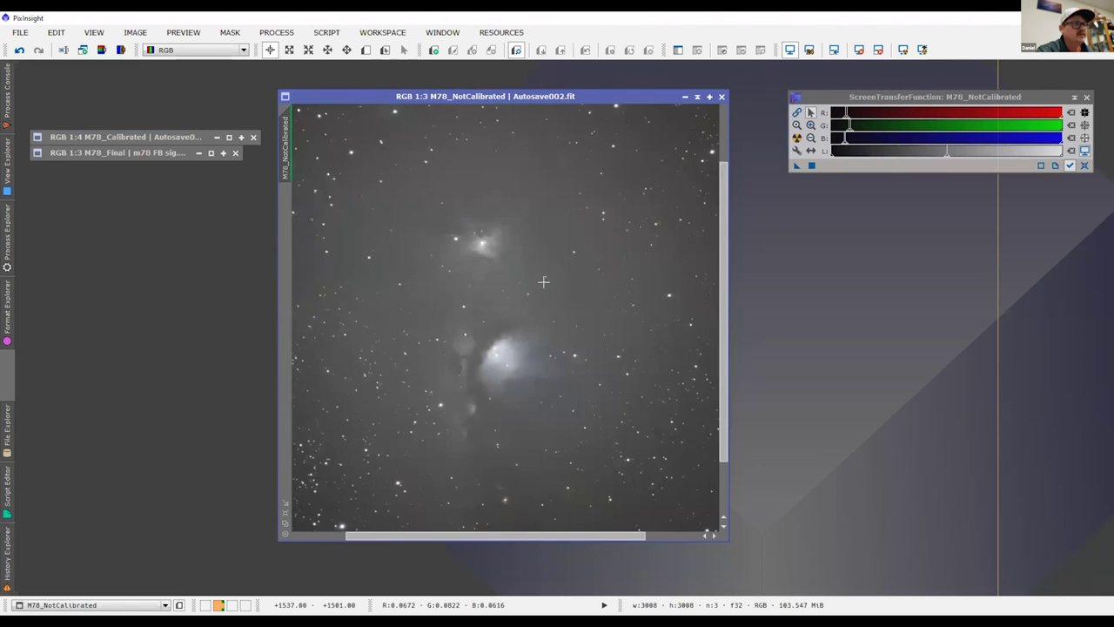
scroll(544, 281, down, 1)
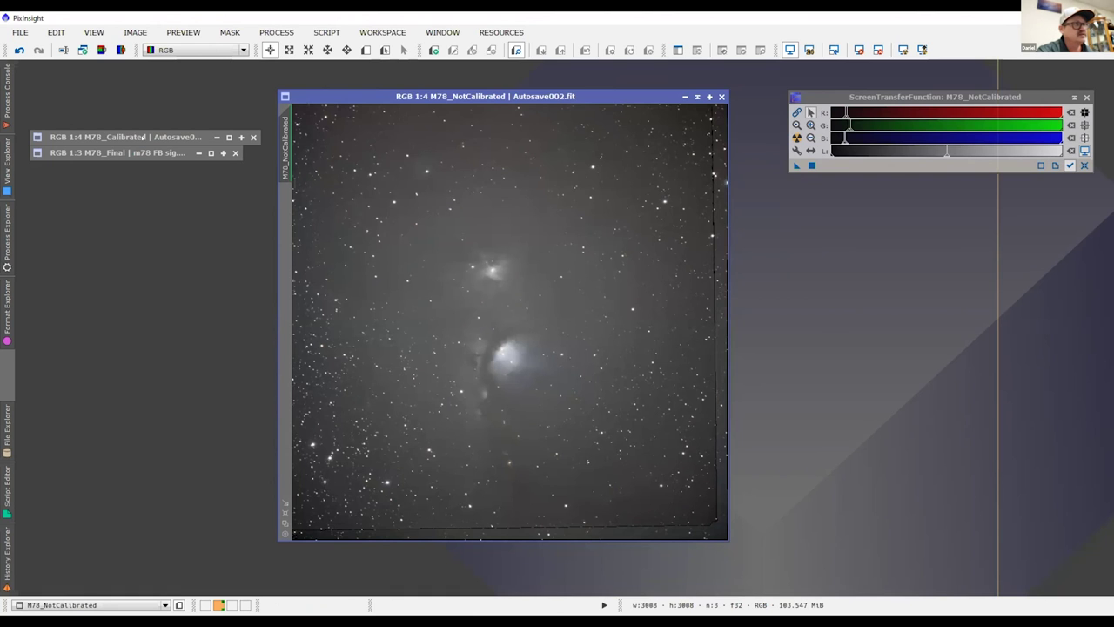
Step: Restore the minimized M78_Calibrated window over the uncalibrated stack
double_click(143, 137)
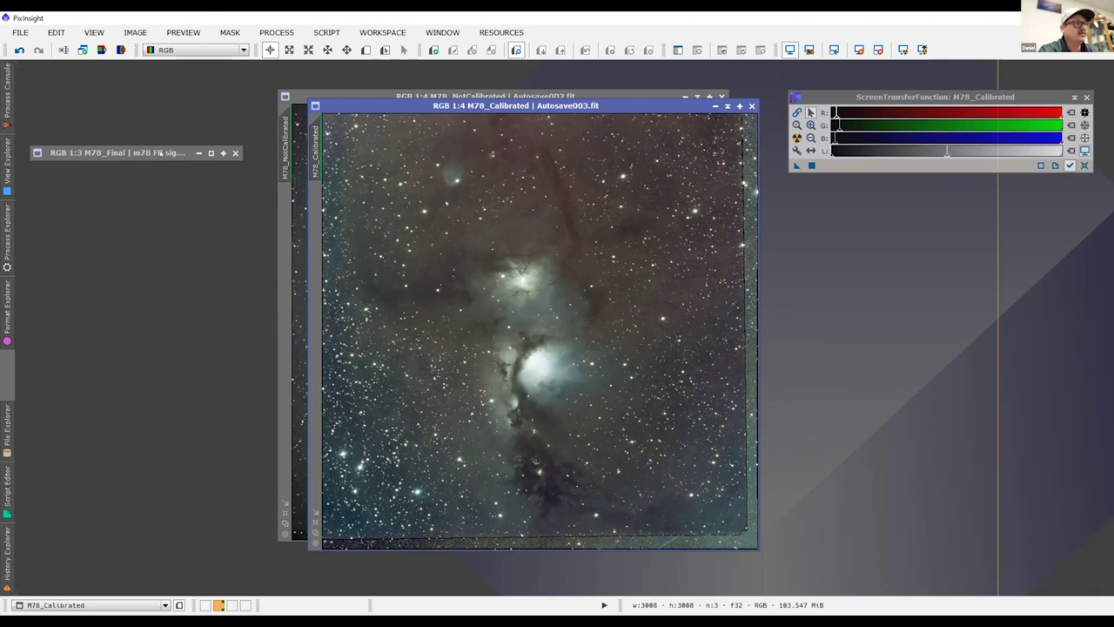
Step: Restore M78_Final, shift the other stack windows left, and place M78_Final over M78_SingleFrame
double_click(160, 153)
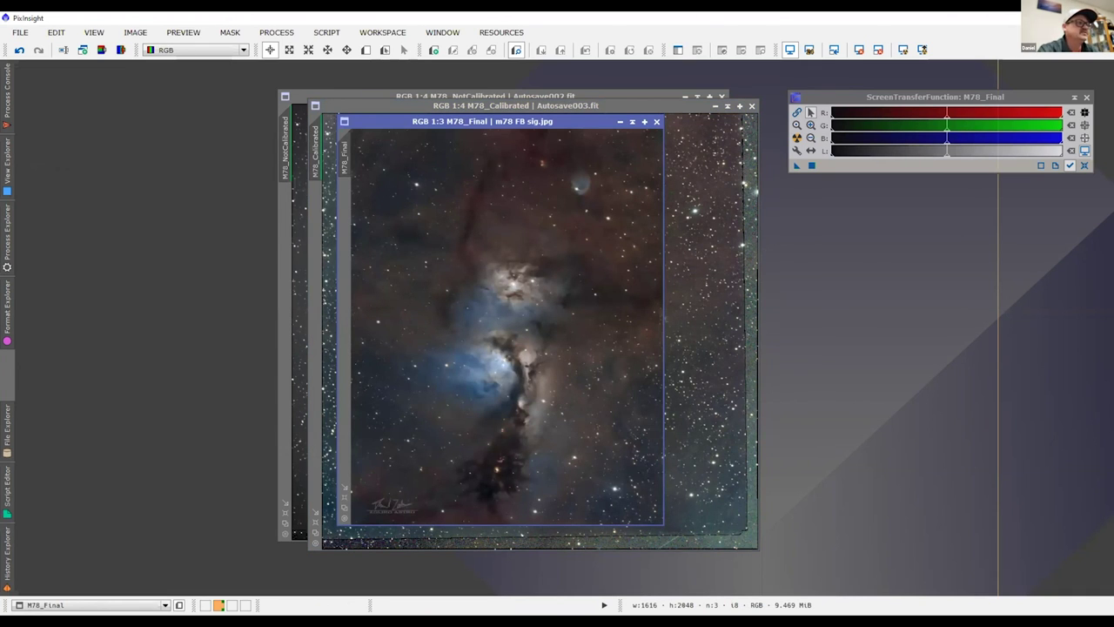
drag(527, 122, 688, 158)
drag(443, 109, 181, 132)
drag(487, 95, 286, 140)
click(359, 115)
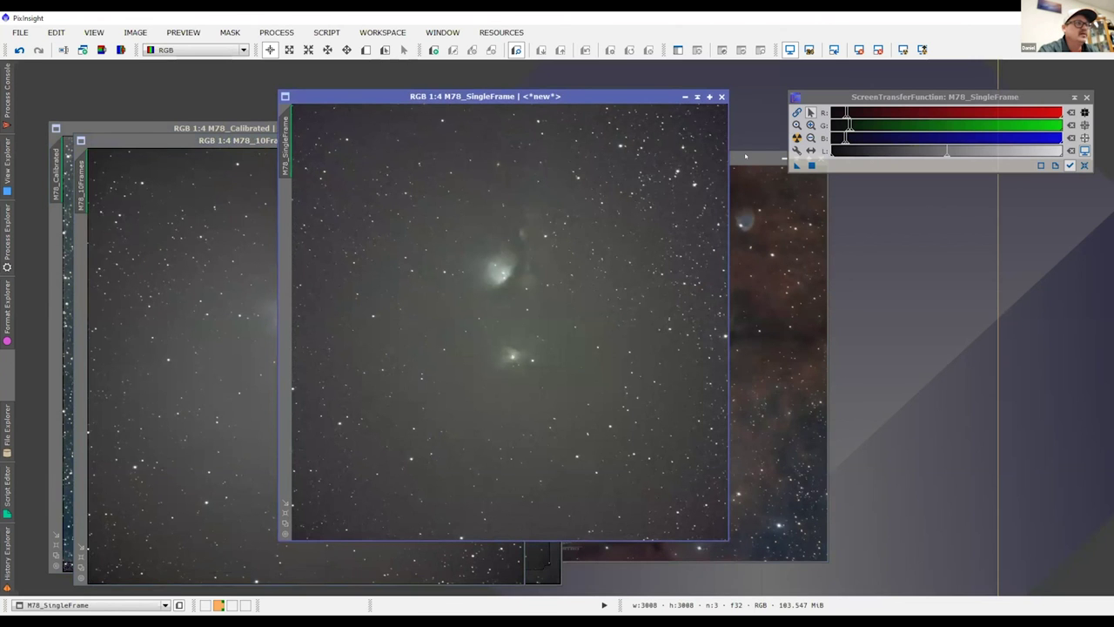
drag(745, 156, 576, 119)
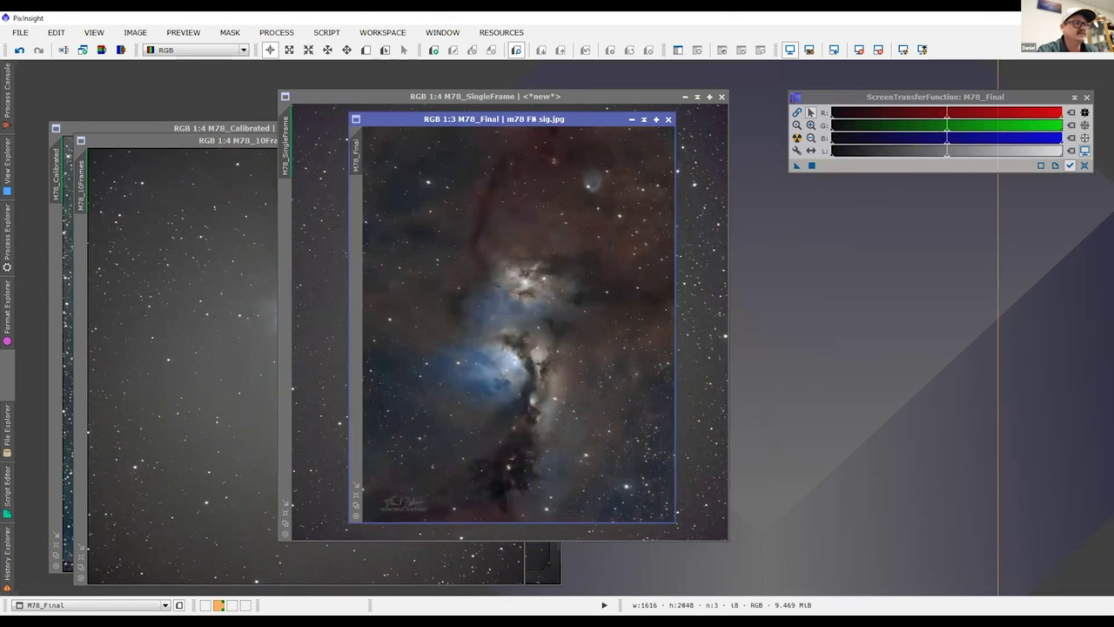
drag(533, 118, 532, 122)
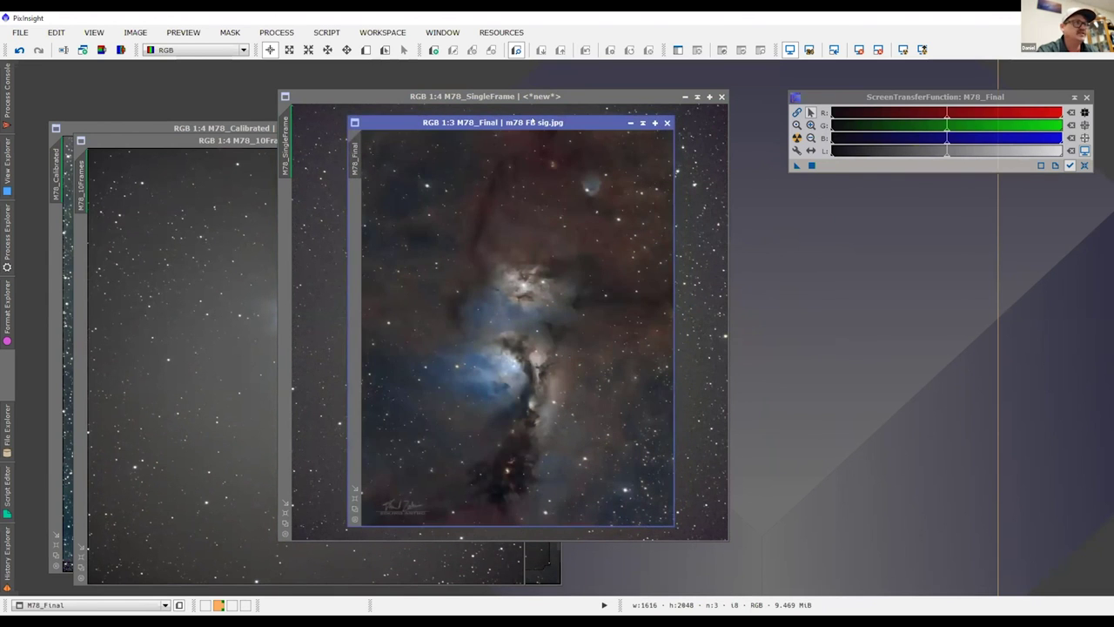